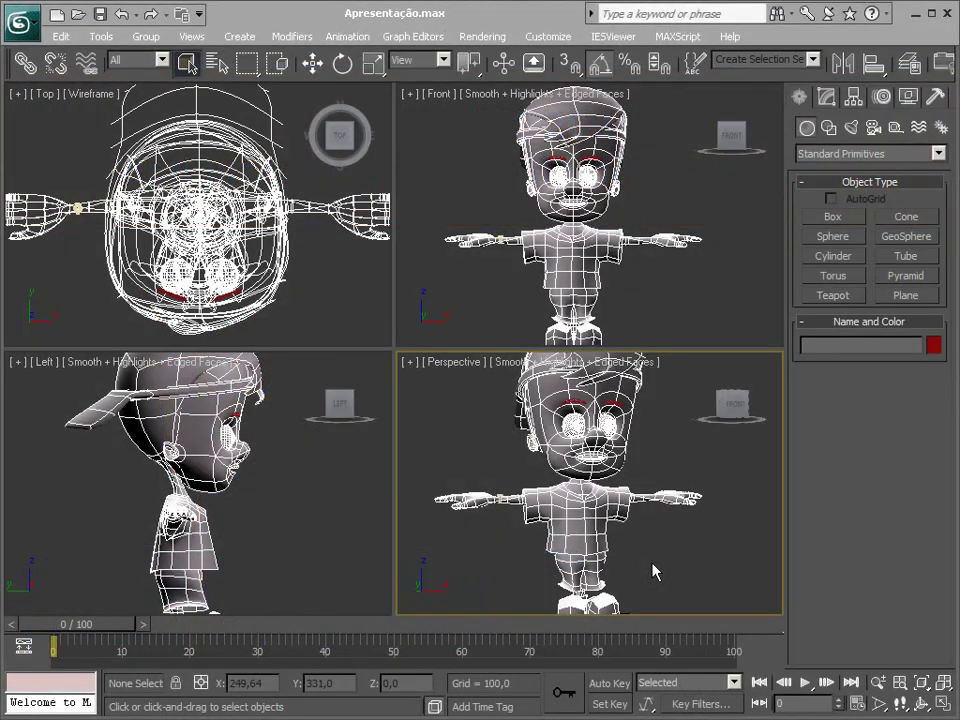
Step: Maximize the Perspective viewport, then zoom and orbit close on the boy's face and shoulders
mouse_move(655, 571)
middle_down()
mouse_move(644, 561)
mouse_move(659, 545)
middle_up()
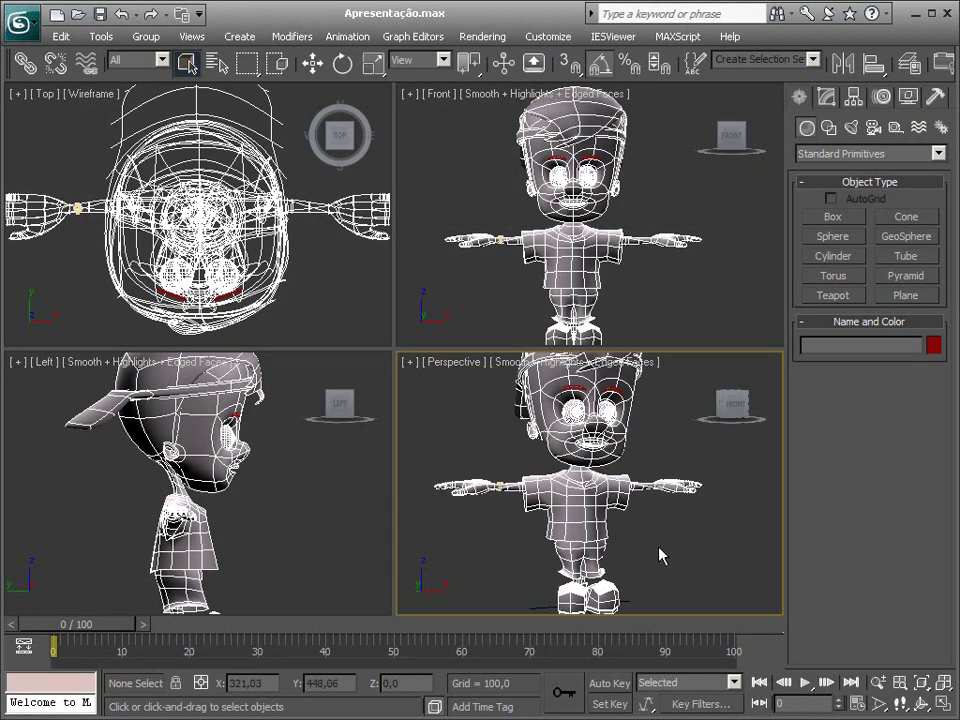
key(alt+w)
mouse_move(459, 461)
middle_down()
mouse_move(447, 505)
mouse_move(461, 480)
mouse_move(407, 439)
mouse_move(411, 432)
middle_up()
scroll(445, 503, down, 3)
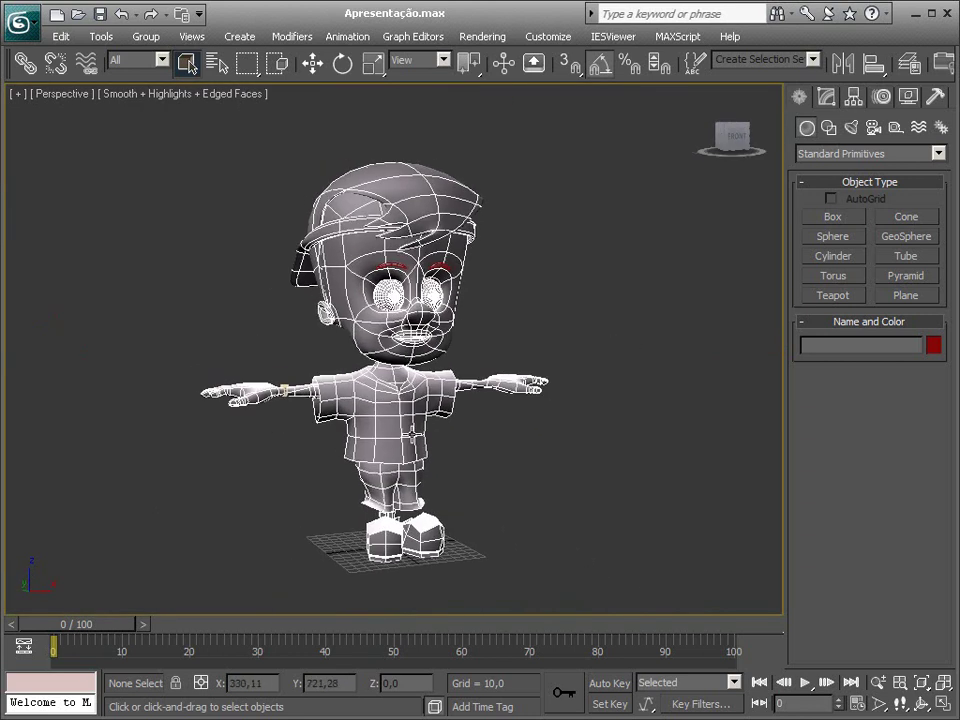
scroll(411, 432, up, 3)
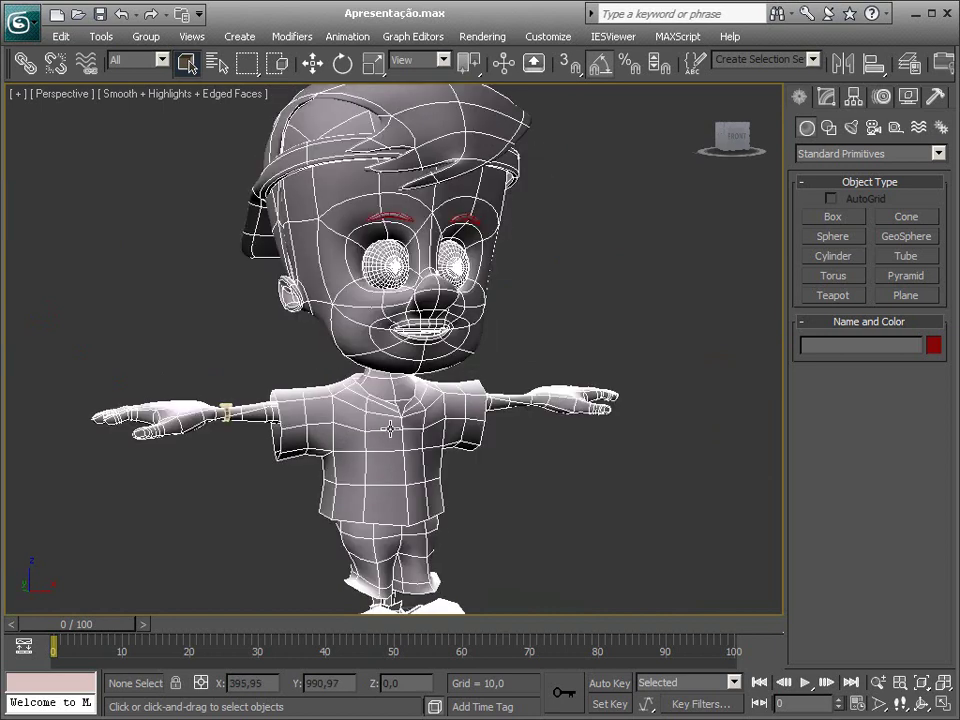
mouse_move(305, 310)
alt+middle_down()
mouse_move(350, 315)
mouse_move(593, 411)
mouse_move(709, 420)
mouse_move(405, 430)
mouse_move(409, 441)
alt+middle_up()
scroll(385, 405, up, 2)
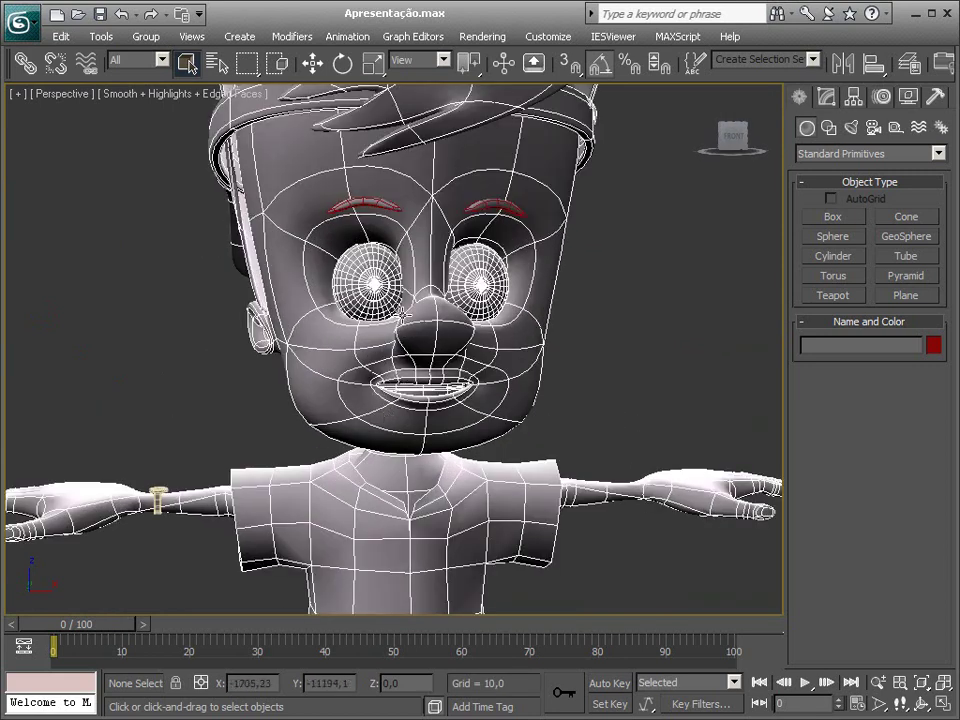
Step: Select the corpo body mesh and collapse its Selection and Geometry rollouts to reach subdivision options
click(543, 230)
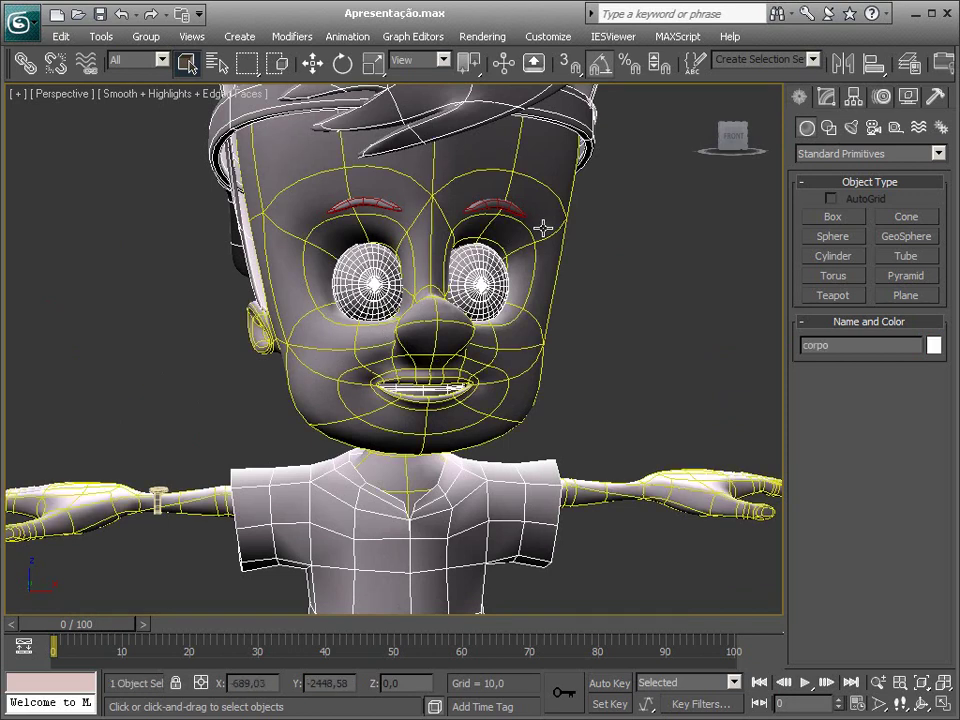
click(828, 100)
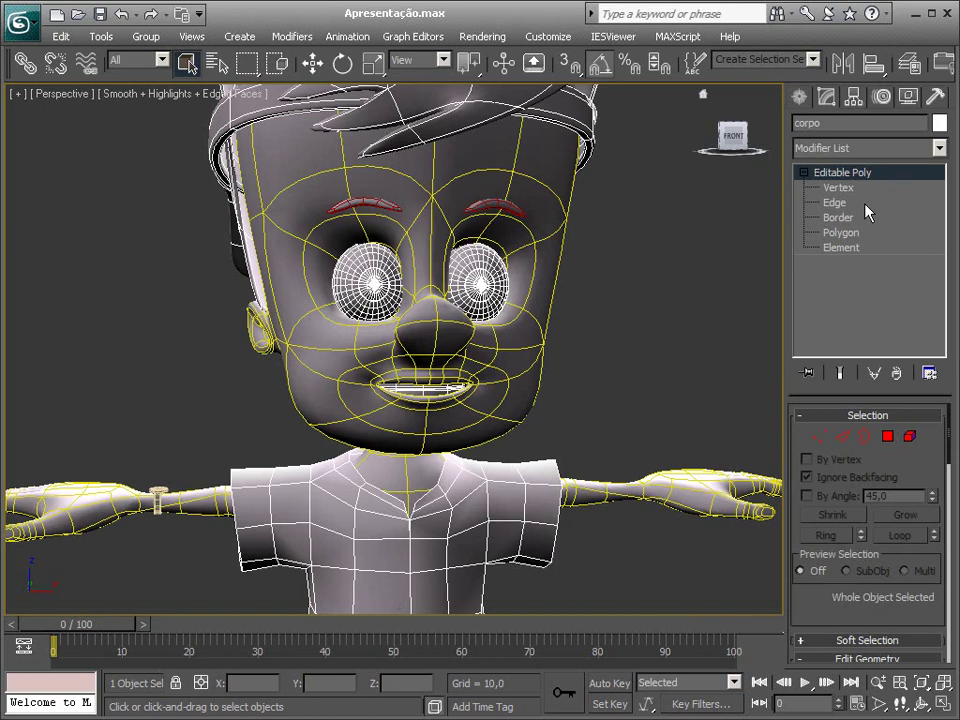
scroll(563, 403, down, 3)
mouse_move(287, 381)
alt+middle_down()
mouse_move(437, 419)
mouse_move(415, 452)
mouse_move(546, 467)
alt+middle_up()
click(876, 416)
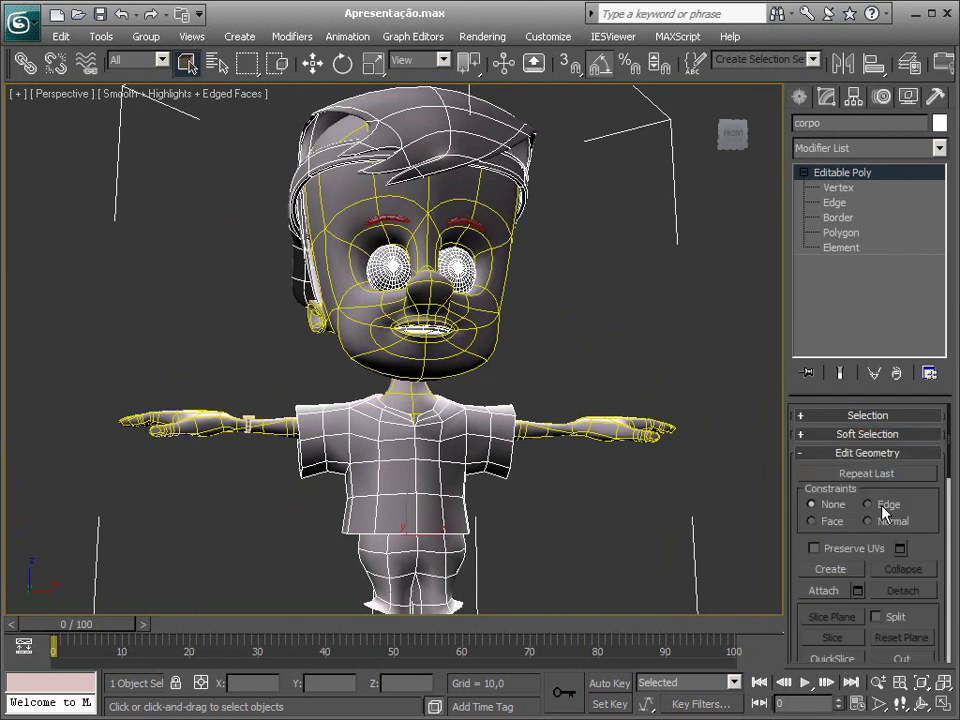
click(881, 455)
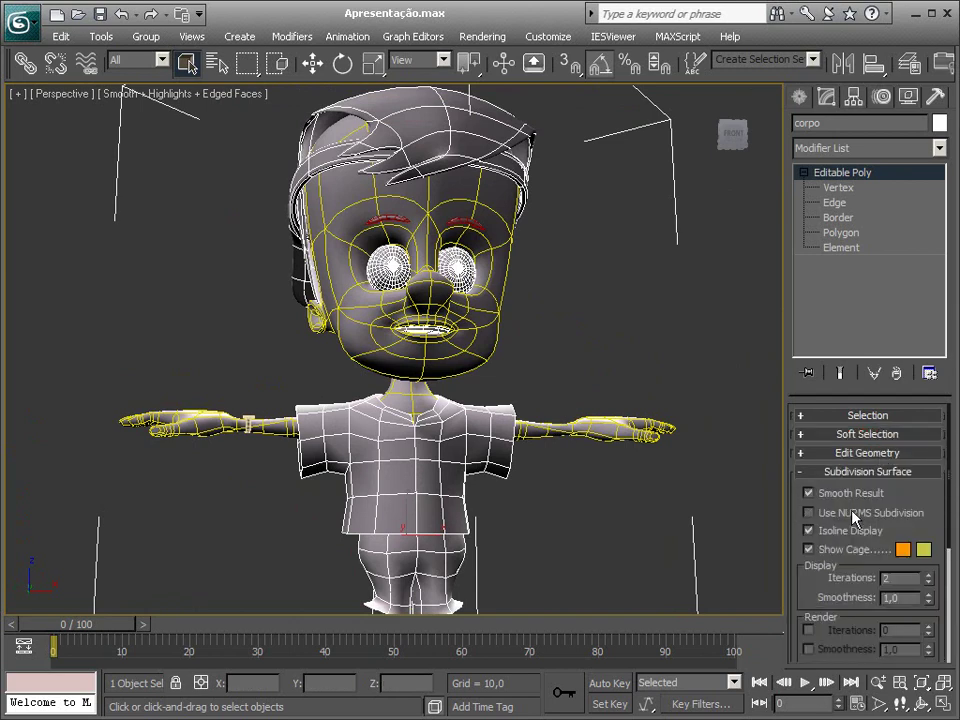
alt+middle_drag(450, 400, 560, 410)
alt+middle_drag(610, 300, 517, 301)
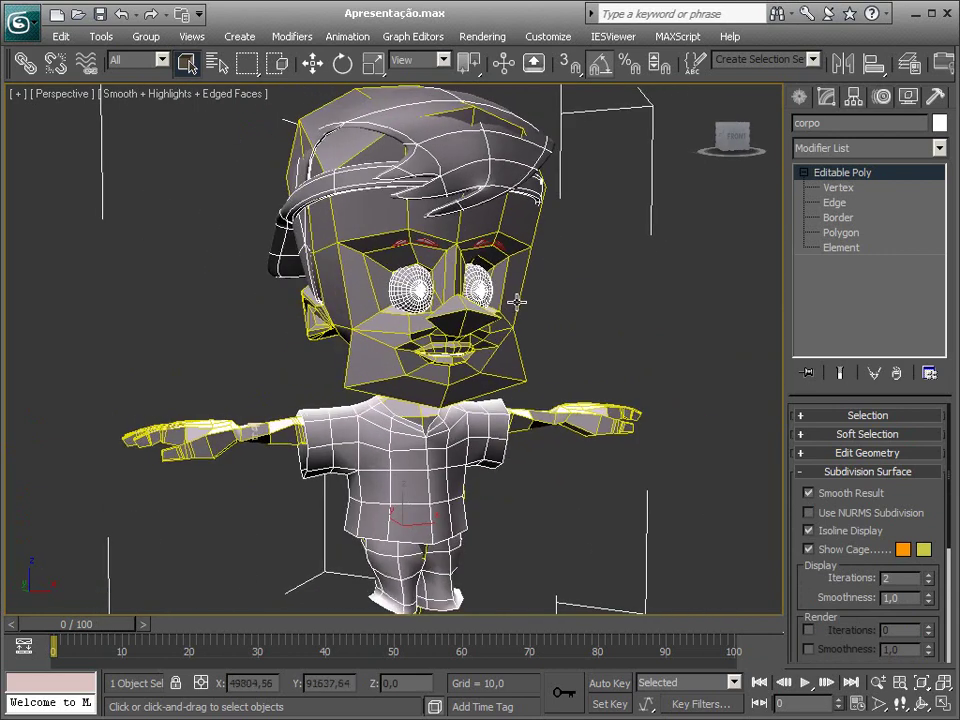
Step: Reselect corpo and preview it with Use NURMS Subdivision, then turn it back off
click(657, 330)
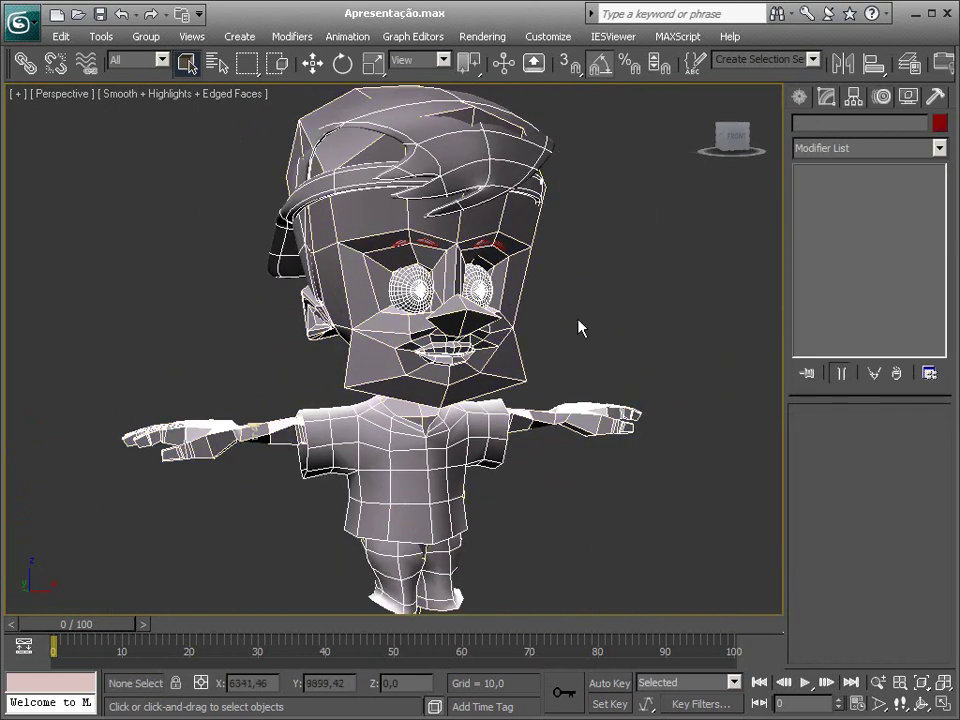
click(515, 247)
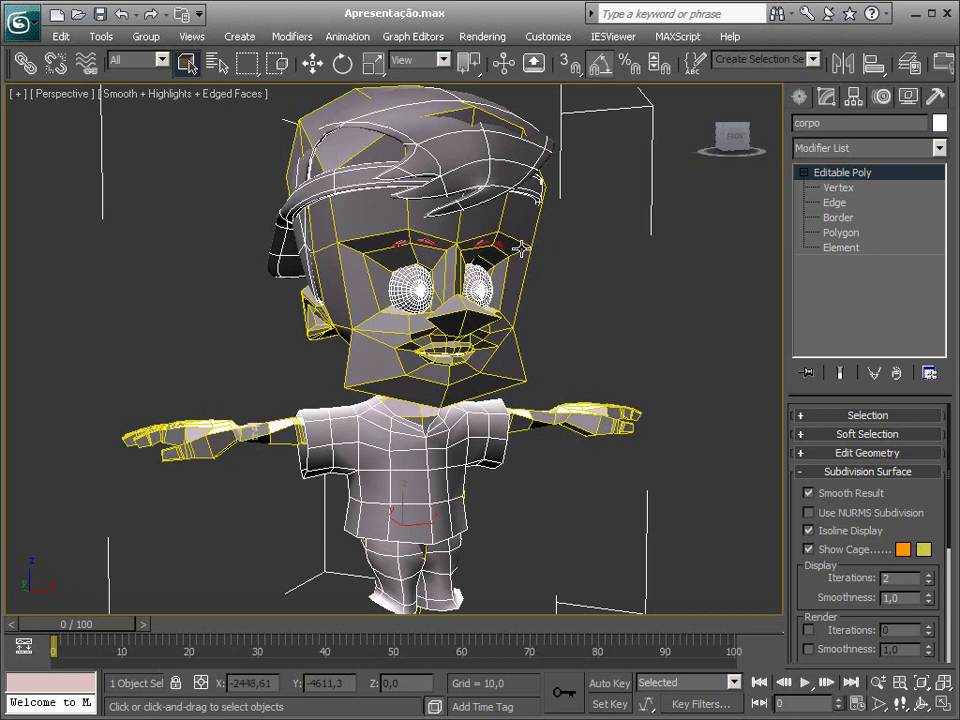
click(808, 512)
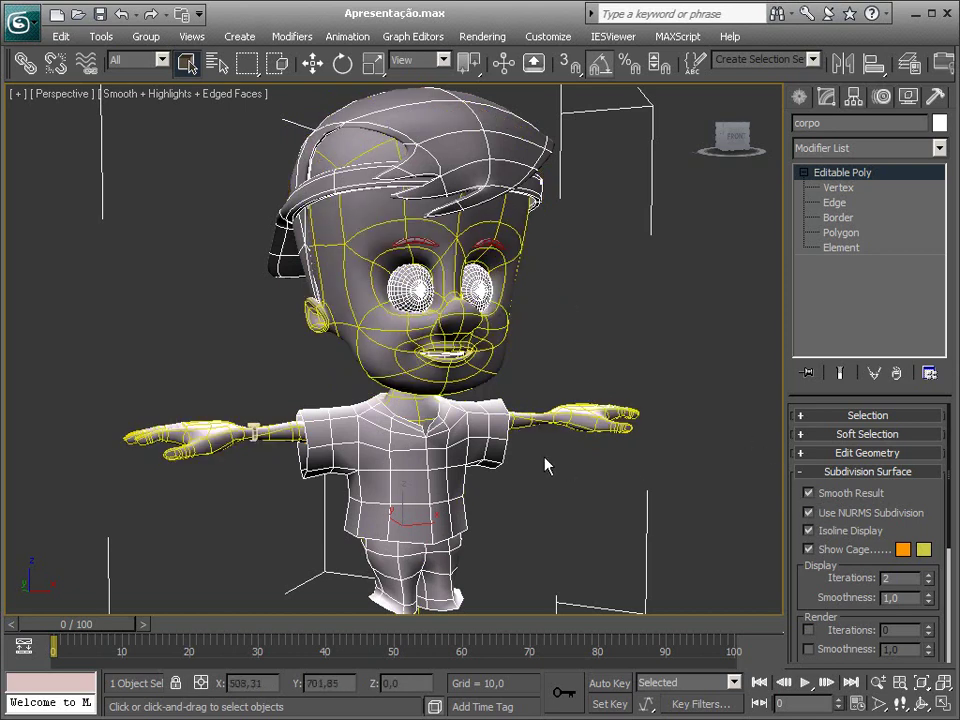
click(808, 512)
middle_drag(516, 452, 514, 463)
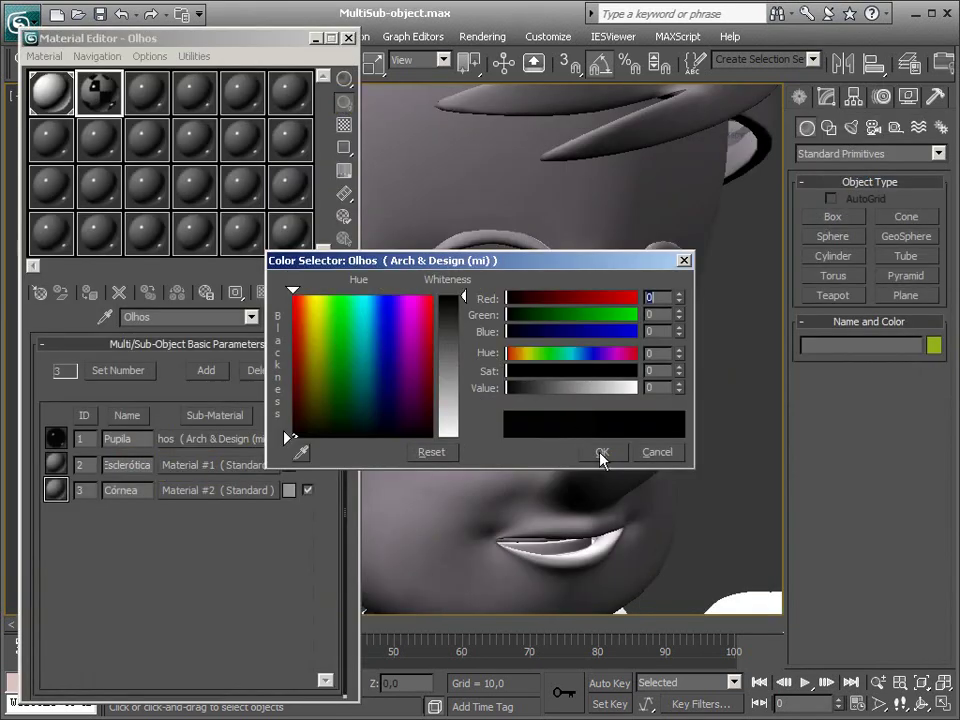
Step: Confirm the black pupil colour, then render the head to check the Pele SSS skin
click(602, 454)
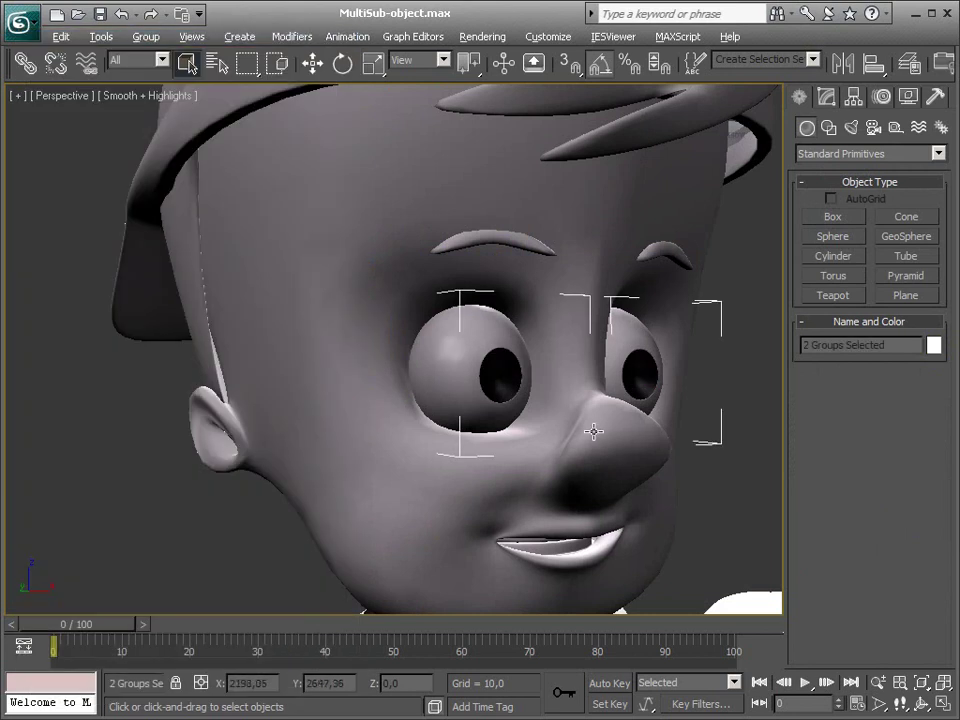
mouse_move(593, 431)
alt+middle_down()
mouse_move(624, 454)
mouse_move(587, 452)
alt+middle_up()
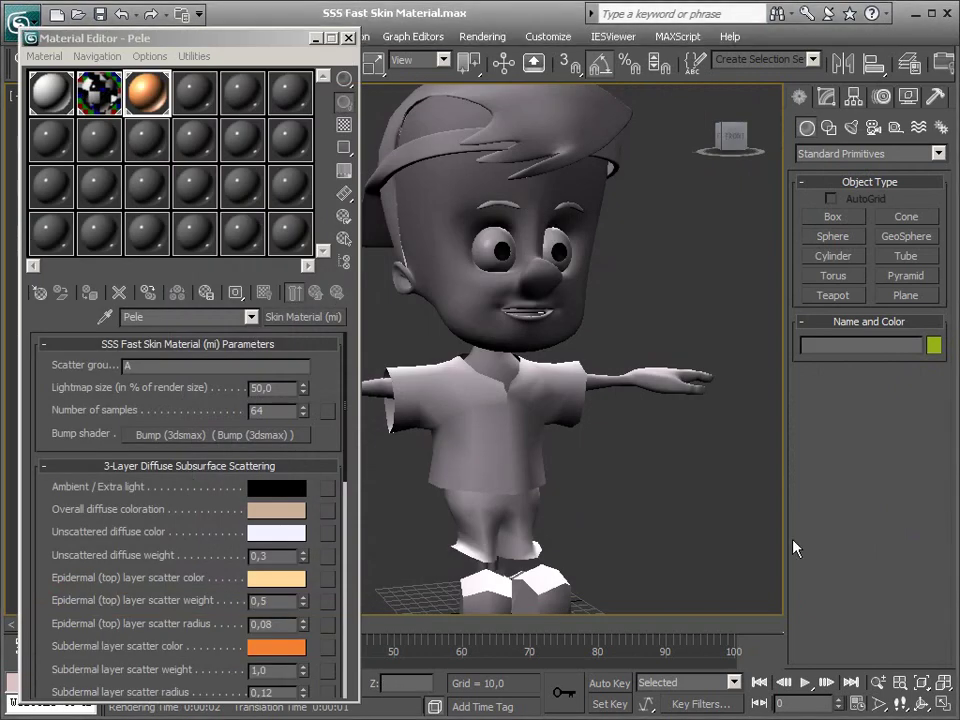
key(shift+q)
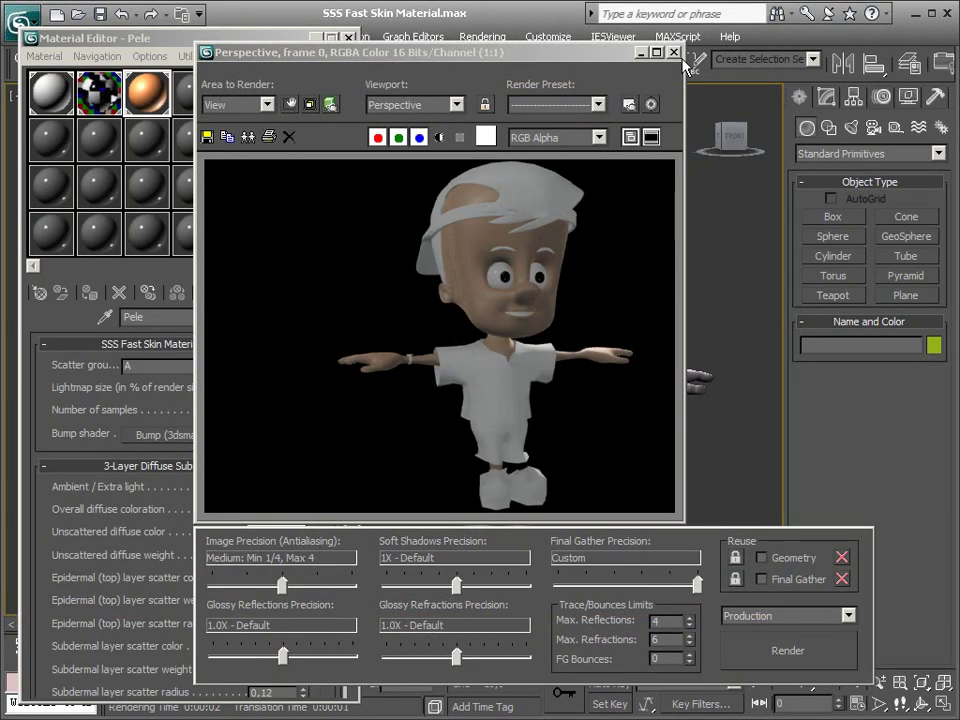
click(673, 52)
scroll(553, 304, up, 3)
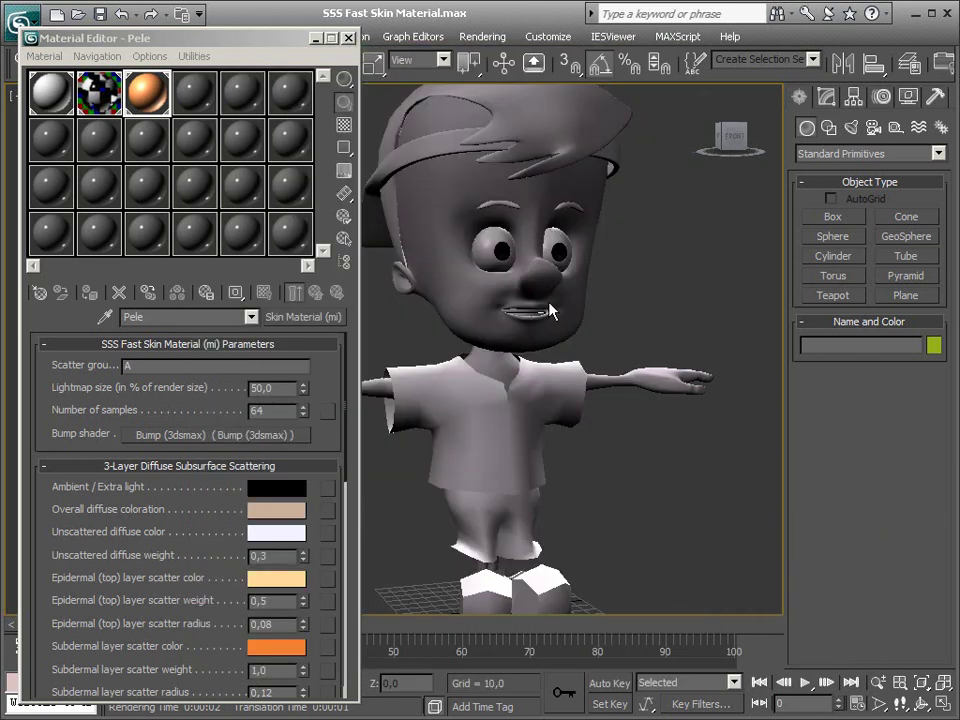
mouse_move(553, 304)
middle_down()
mouse_move(515, 333)
mouse_move(542, 357)
middle_up()
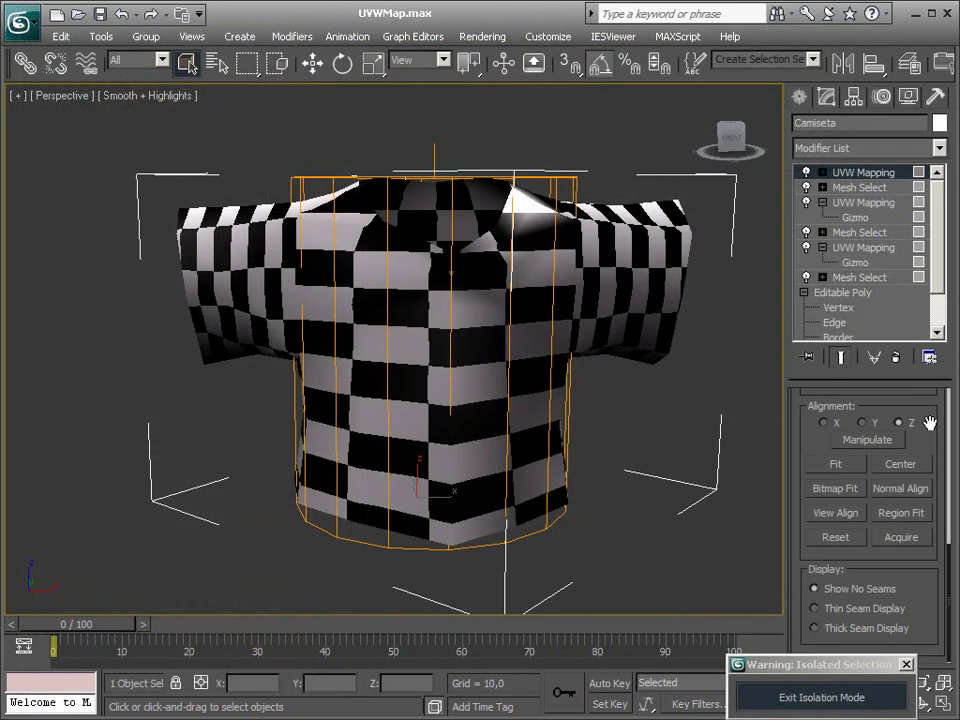
Step: Fit the cylindrical UVW mapping to the shirt and move the right UV cluster upward
click(835, 464)
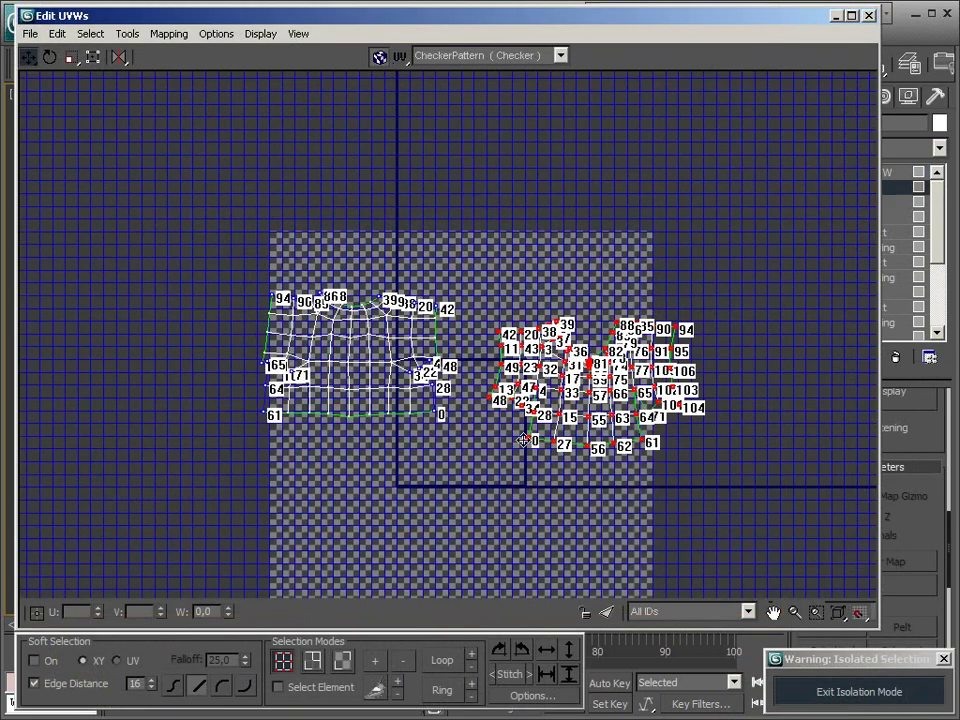
drag(515, 445, 509, 402)
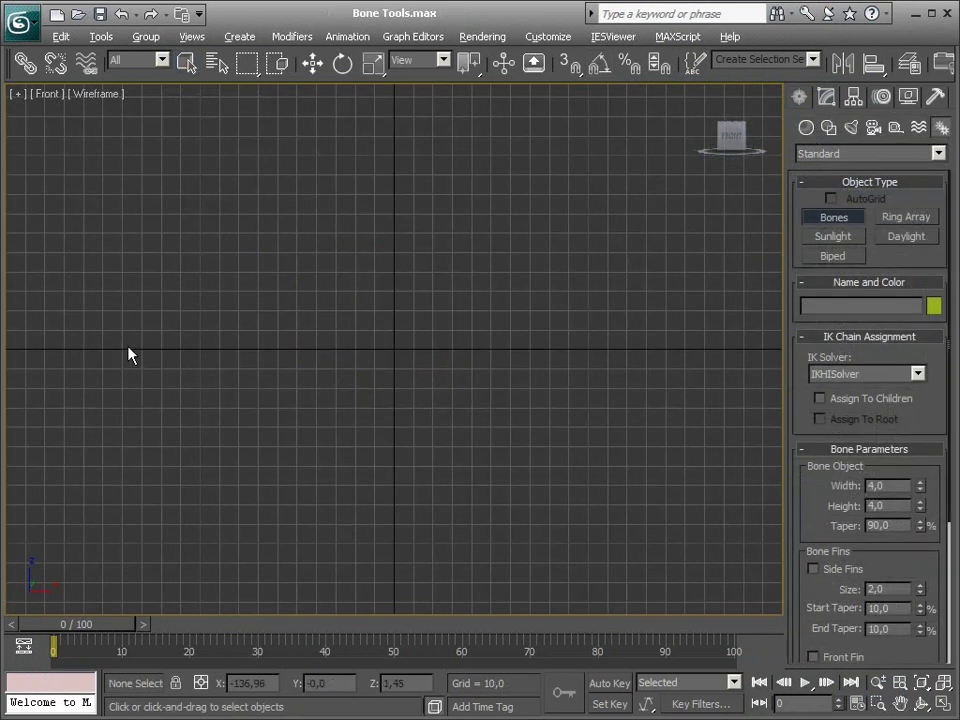
Step: Draw a horizontal bone chain with four joints across the front view
click(130, 345)
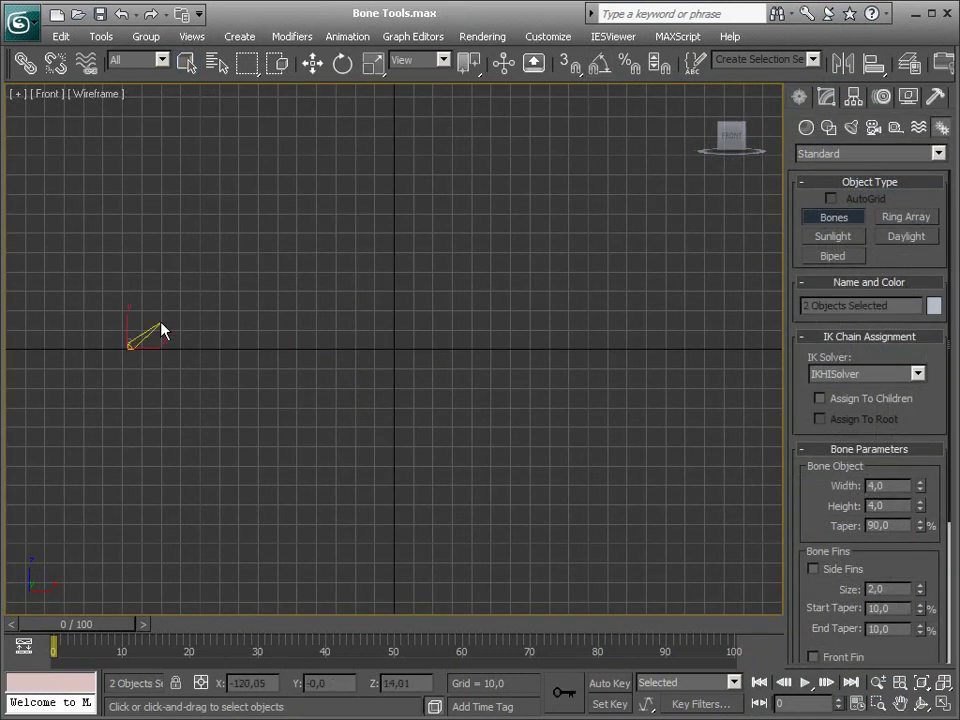
click(170, 317)
click(377, 348)
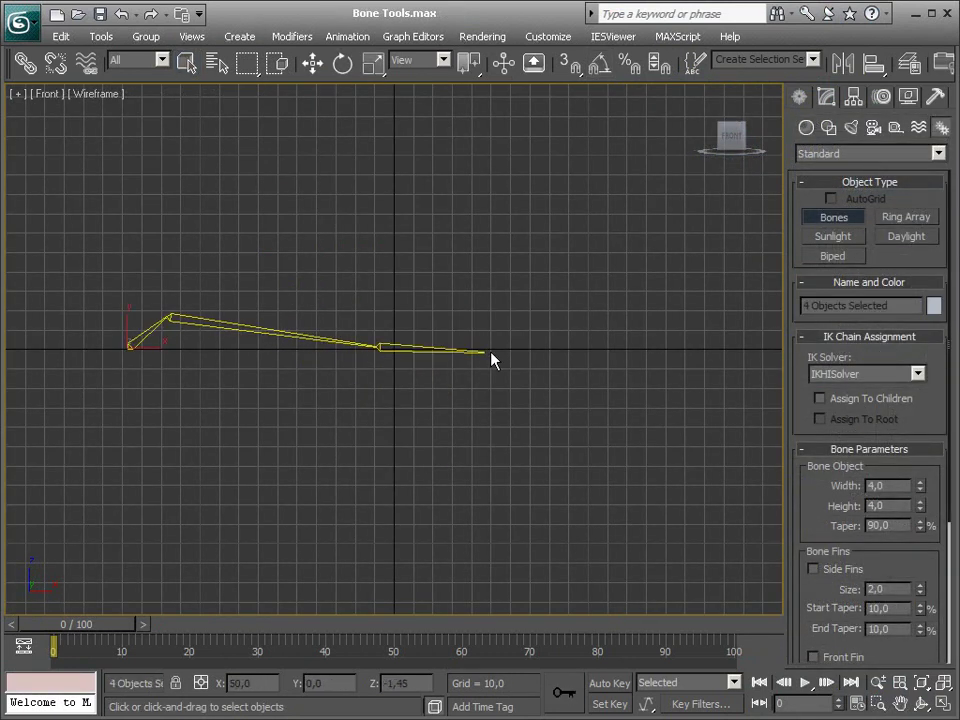
click(608, 347)
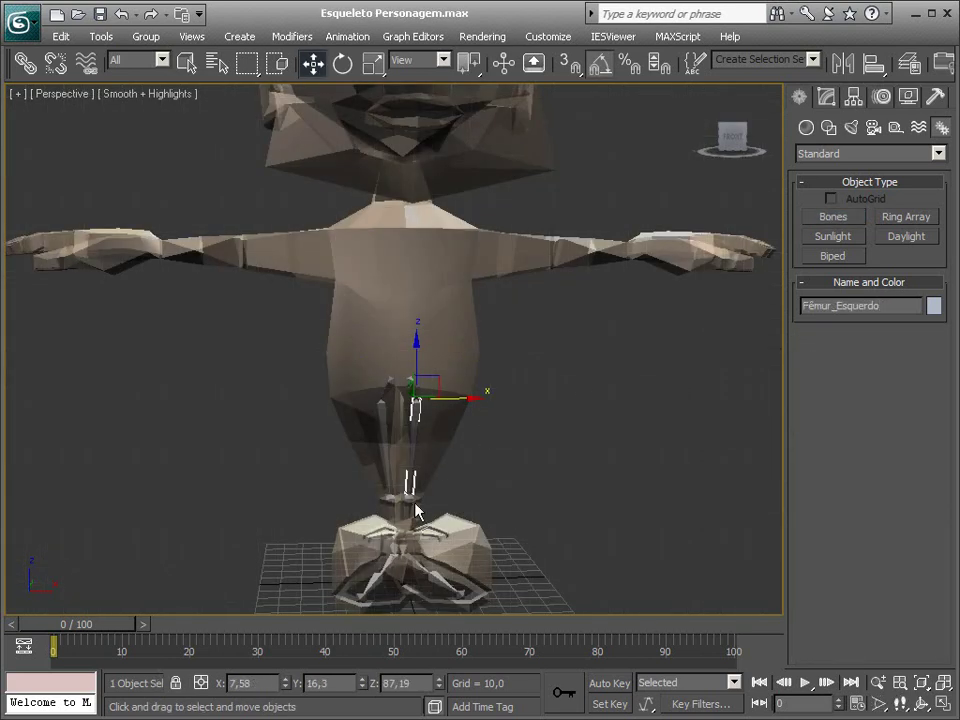
Step: Rename the mirrored shin bone to Tibia_Esquerdo and clear the selection
click(415, 507)
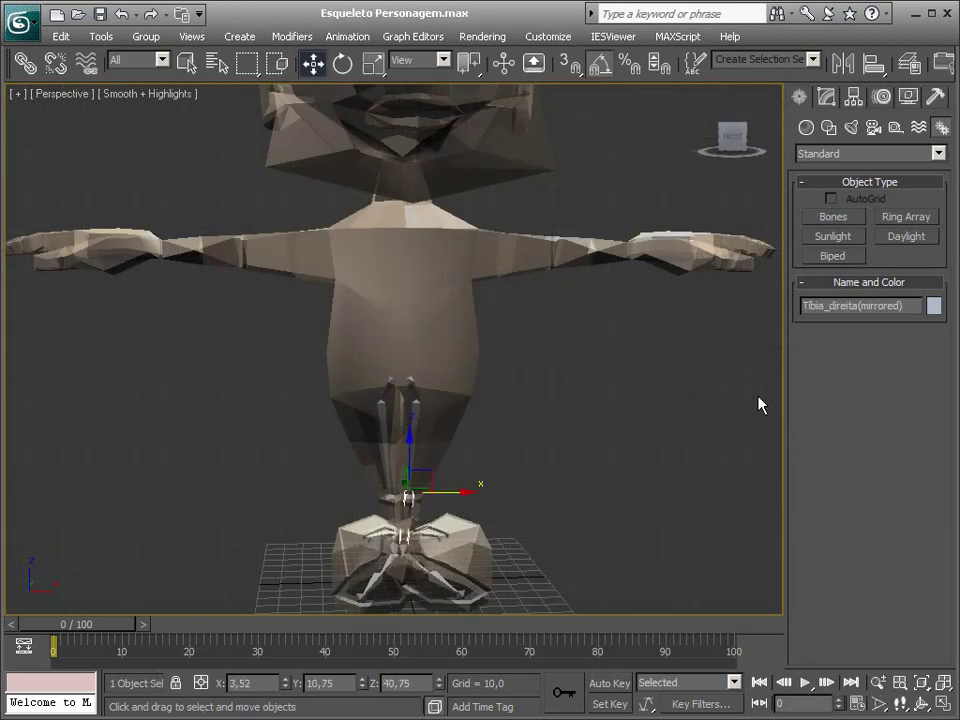
double_click(847, 307)
text(Tibia_Esquerdo)
click(668, 467)
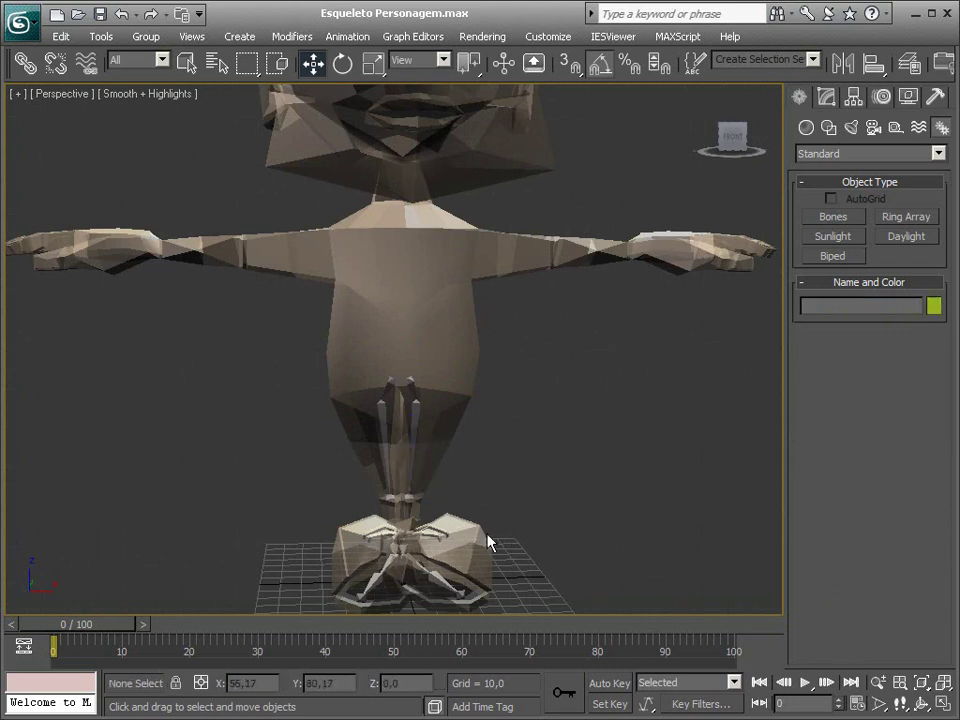
middle_drag(488, 541, 438, 524)
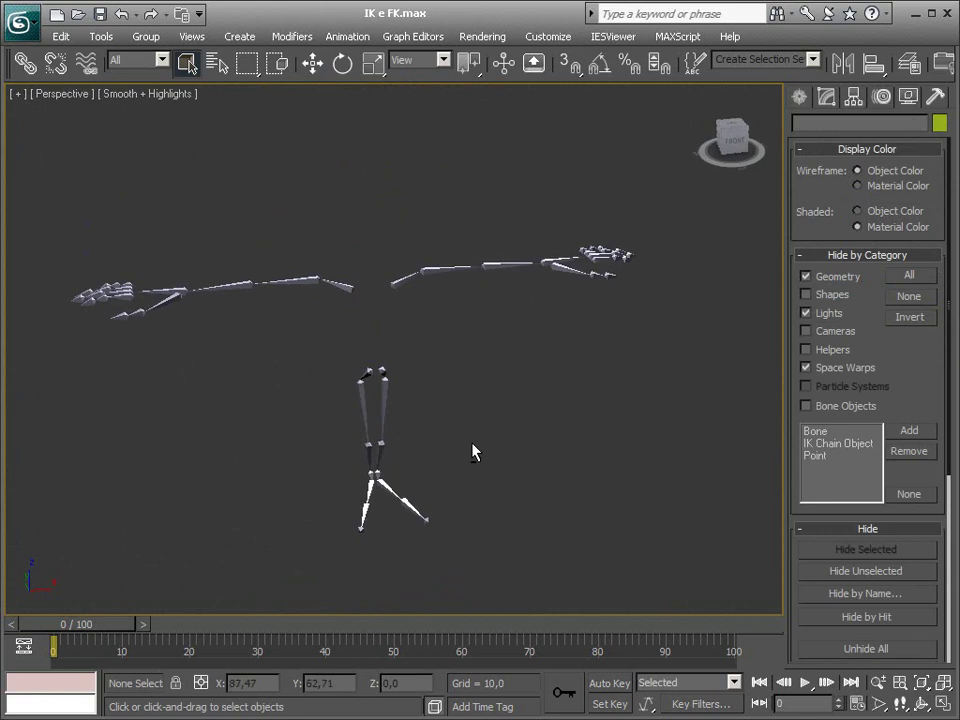
Step: Close the left eyelid morph fully to 100 and lower Circle03 in Z so the leg follows
mouse_move(403, 542)
alt+middle_down()
mouse_move(454, 514)
mouse_move(388, 530)
mouse_move(545, 276)
alt+middle_up()
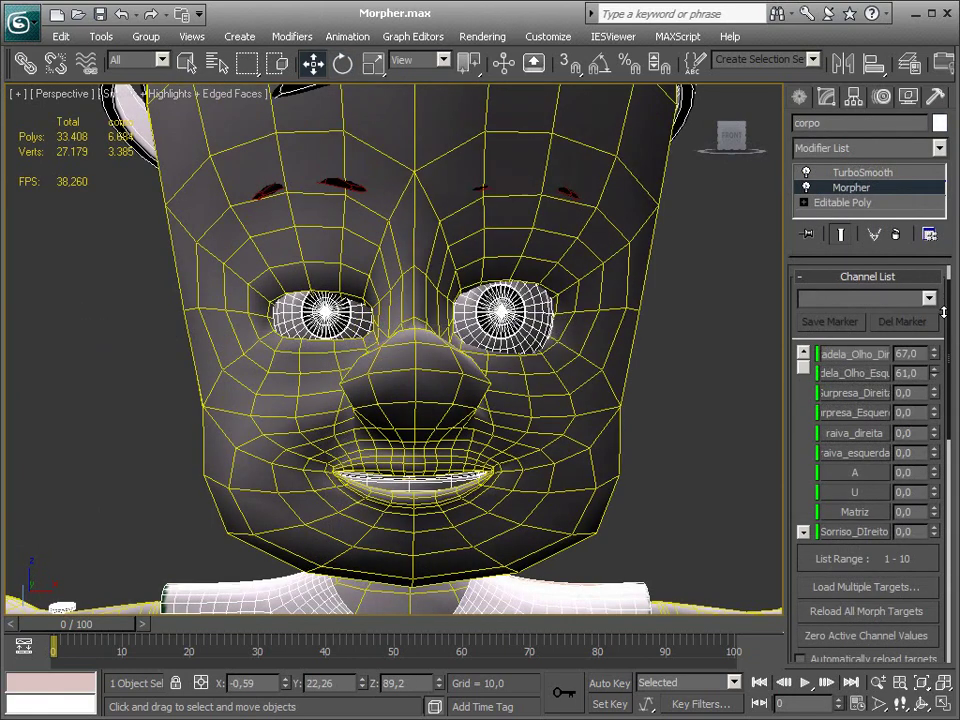
drag(932, 374, 932, 360)
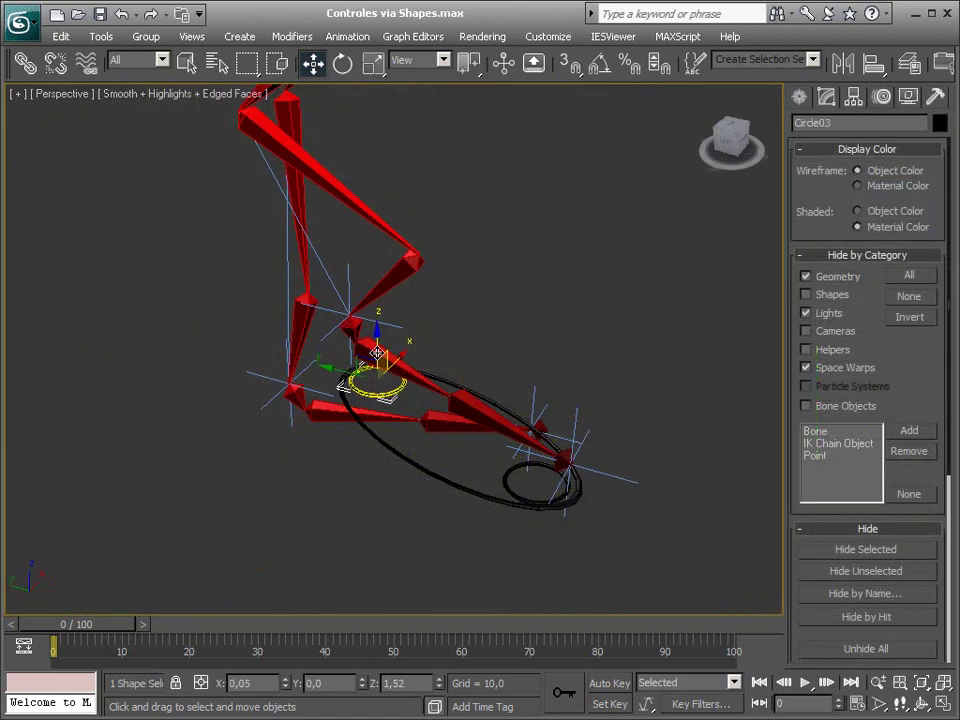
mouse_move(376, 311)
mouse_down()
mouse_move(384, 437)
mouse_move(376, 343)
mouse_up()
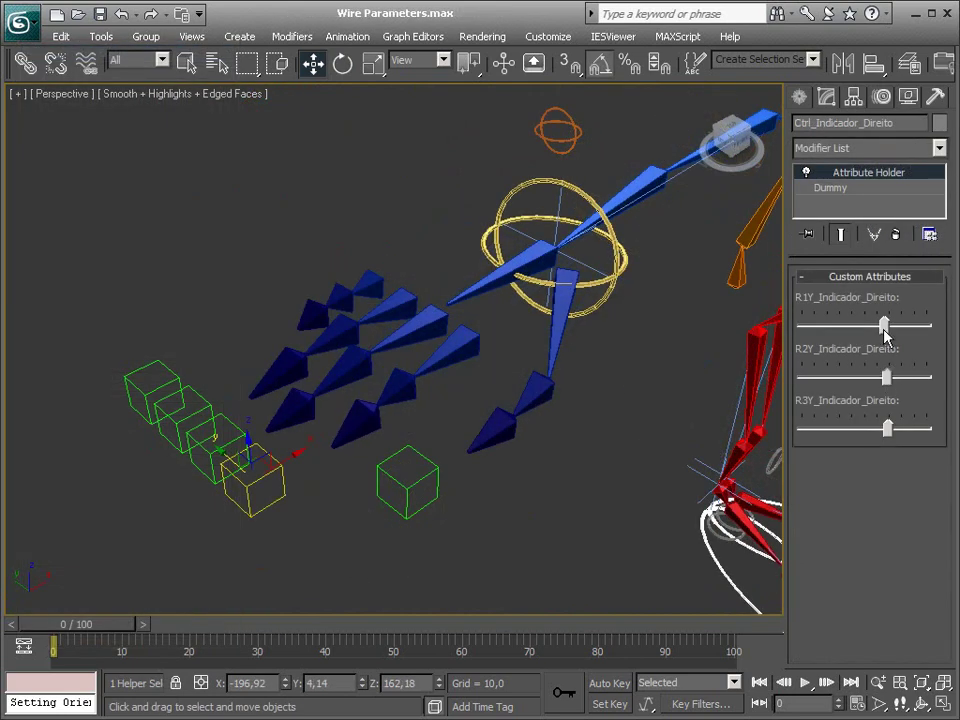
Step: Test the R1Y and R2Y finger sliders, then select Ctrl_Toracico with Select and Rotate
drag(884, 330, 945, 335)
drag(889, 380, 884, 378)
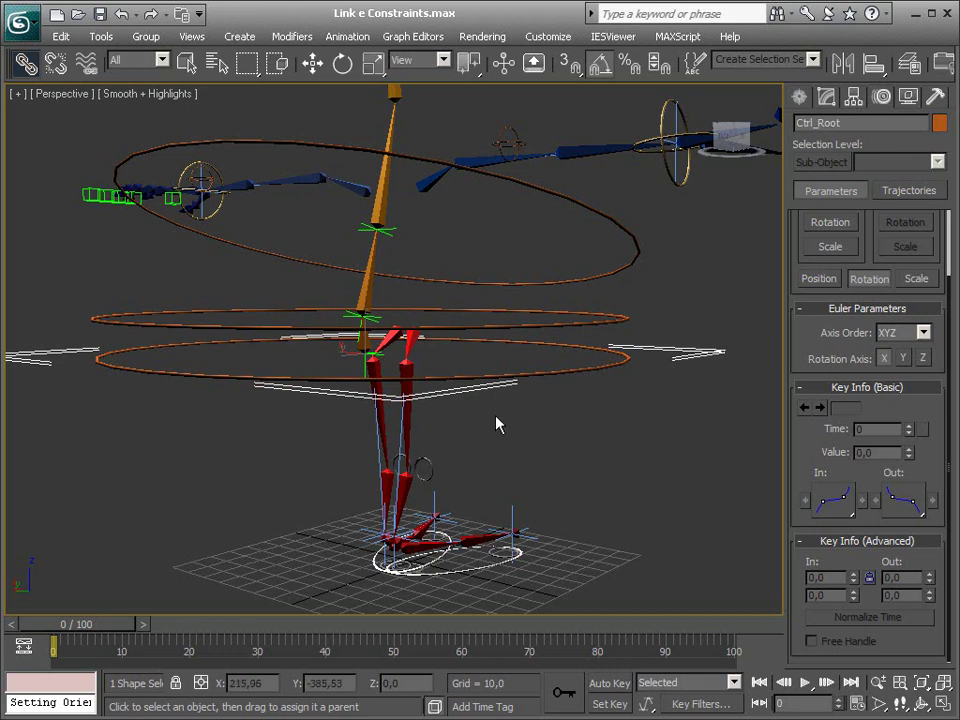
mouse_move(489, 422)
alt+middle_down()
mouse_move(476, 441)
mouse_move(510, 364)
alt+middle_up()
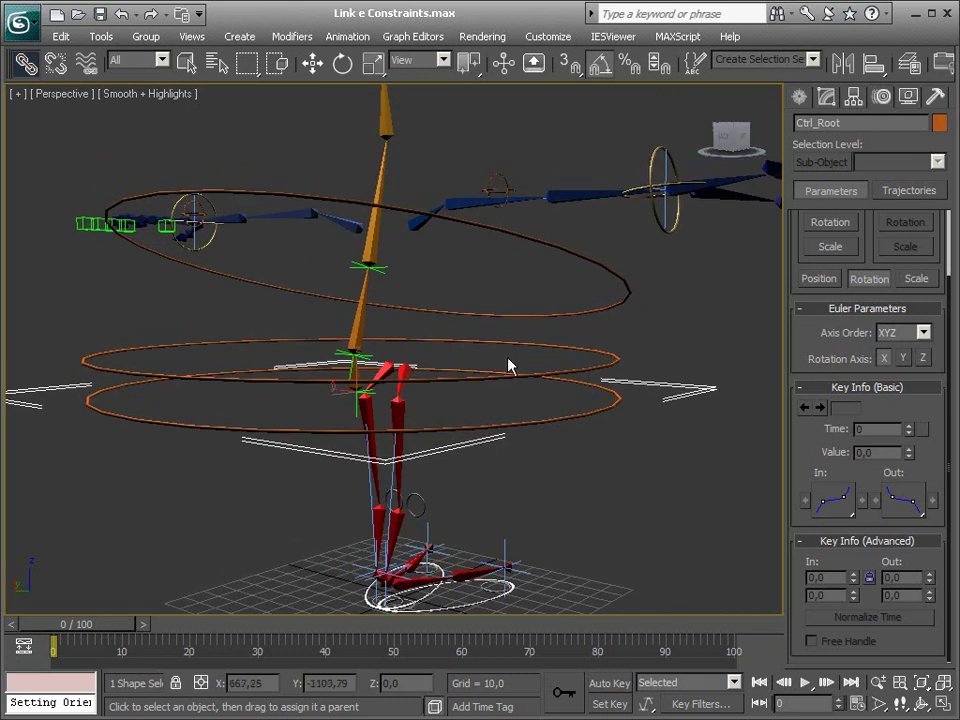
click(342, 63)
click(605, 366)
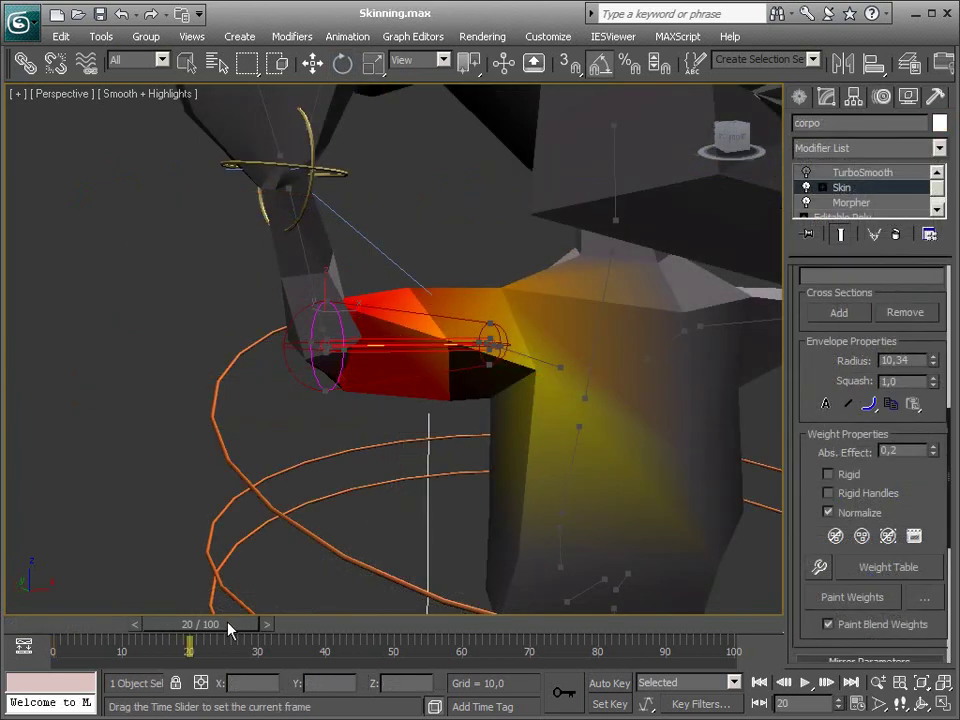
Step: Scrub the timeline between frames 0 and 29 to check the arm bend, ending at the start T-pose
drag(230, 626, 62, 626)
mouse_move(4, 626)
mouse_down()
mouse_move(288, 648)
mouse_move(88, 676)
mouse_up()
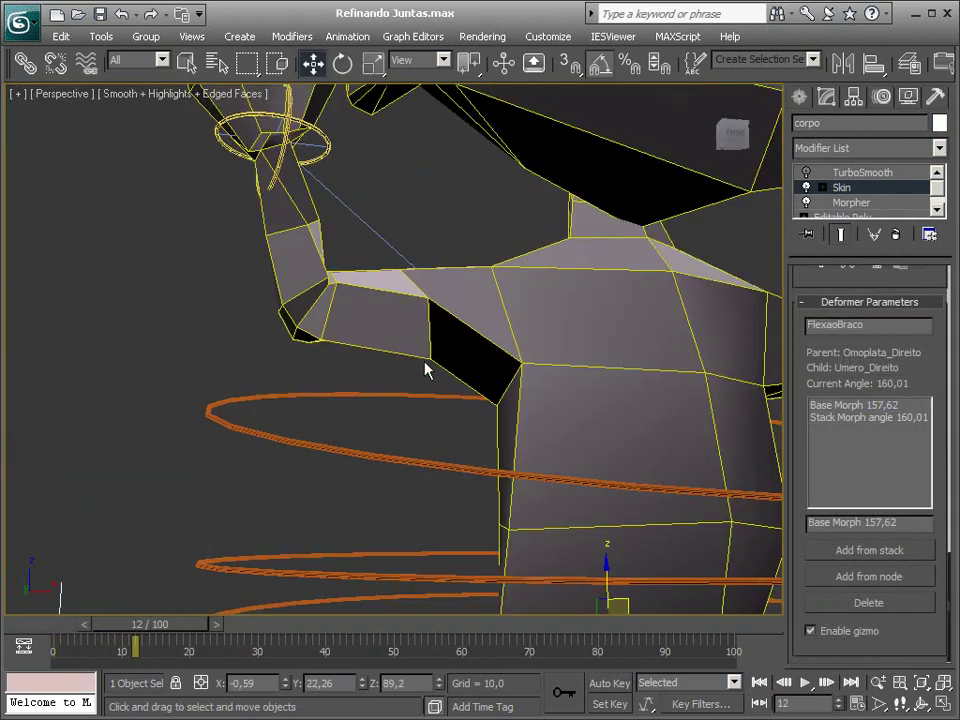
alt+middle_drag(368, 406, 428, 400)
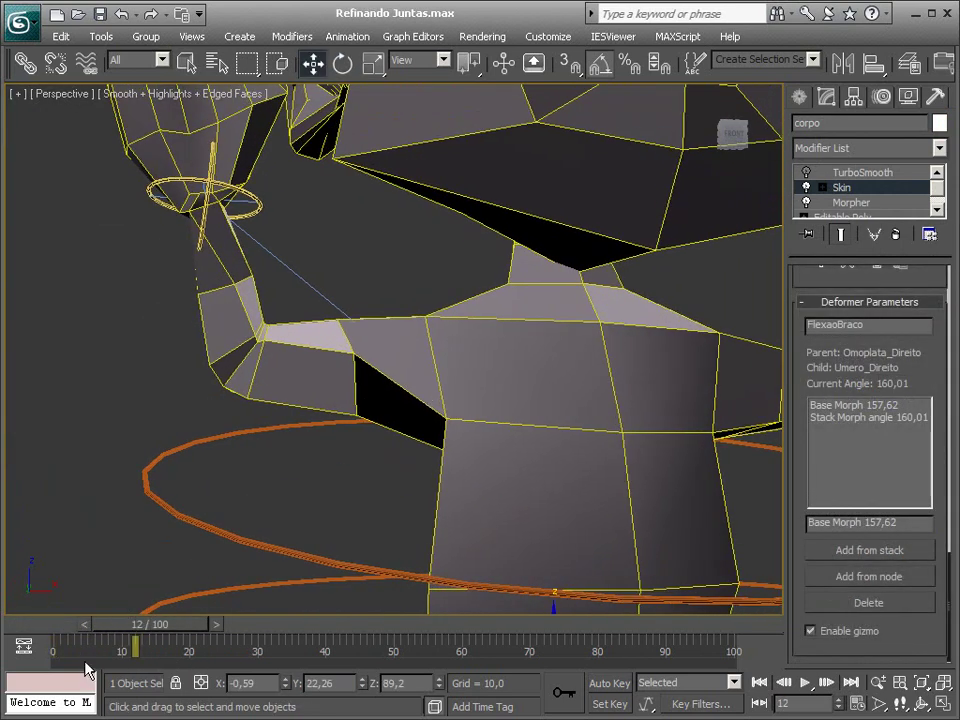
drag(100, 624, 42, 632)
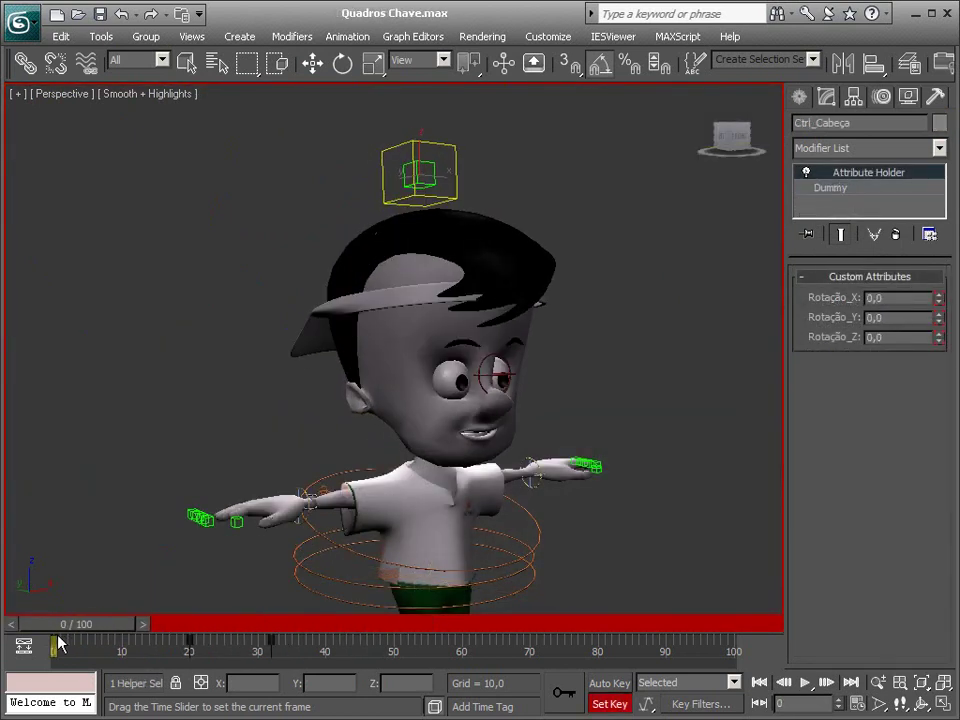
drag(58, 643, 223, 643)
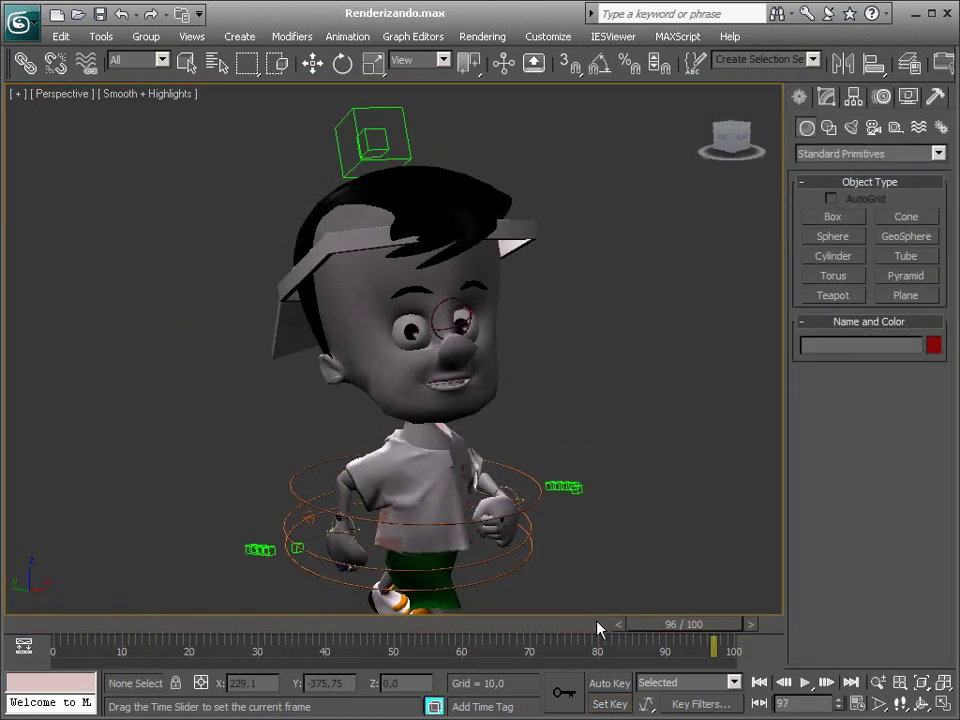
mouse_move(598, 628)
mouse_down()
mouse_move(456, 634)
mouse_move(110, 614)
mouse_up()
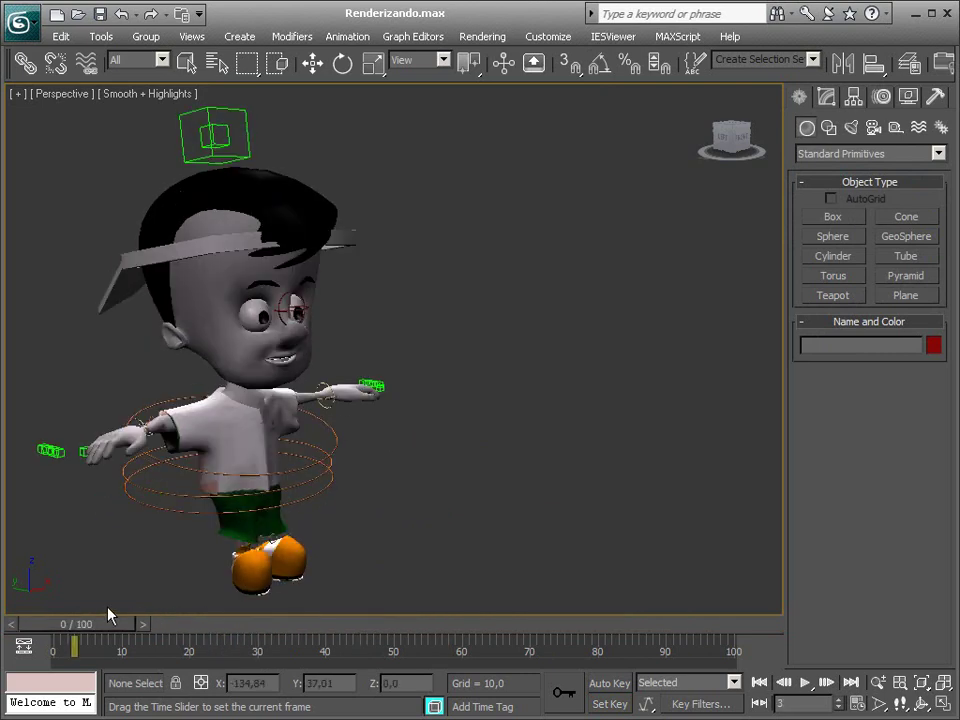
Step: Play the viewport animation, then play, replay and pause caminhada_personagem.avi in the media player
key(/)
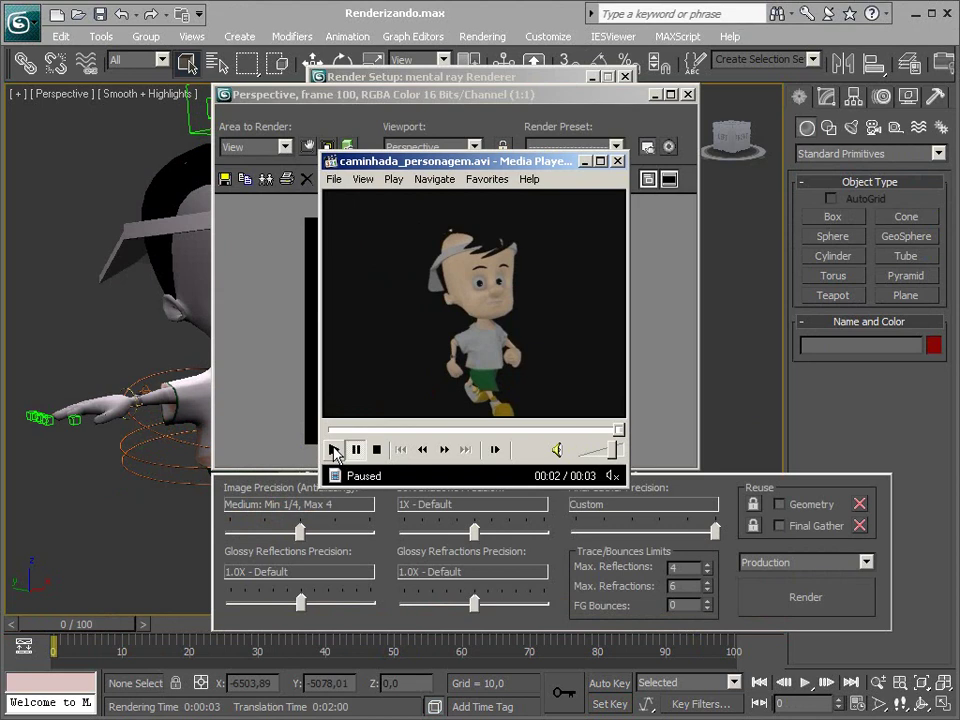
click(334, 450)
click(334, 450)
click(334, 450)
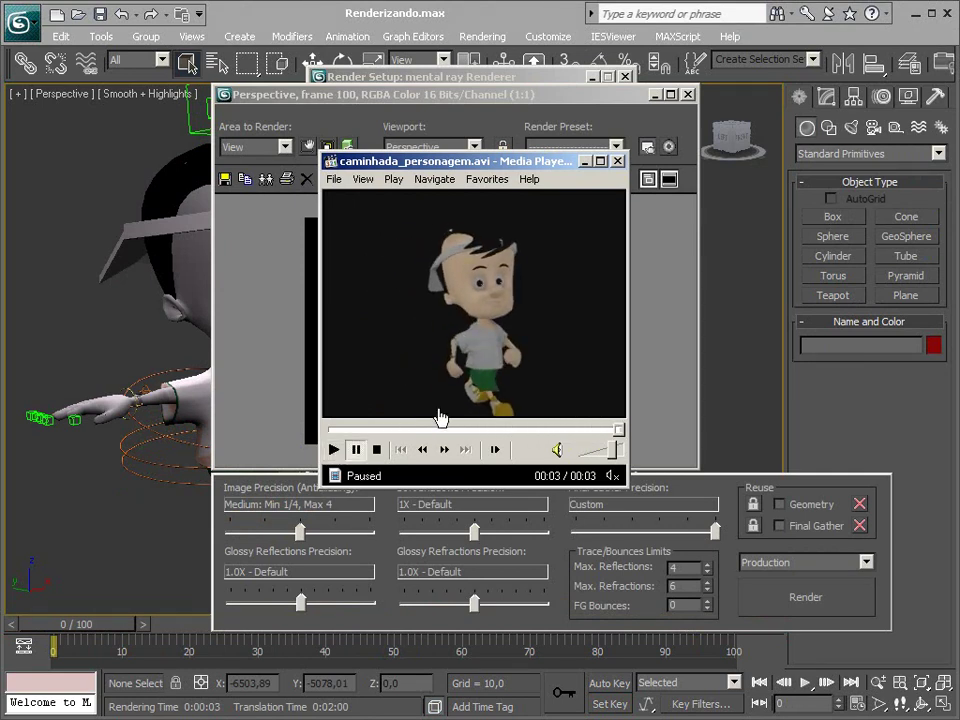